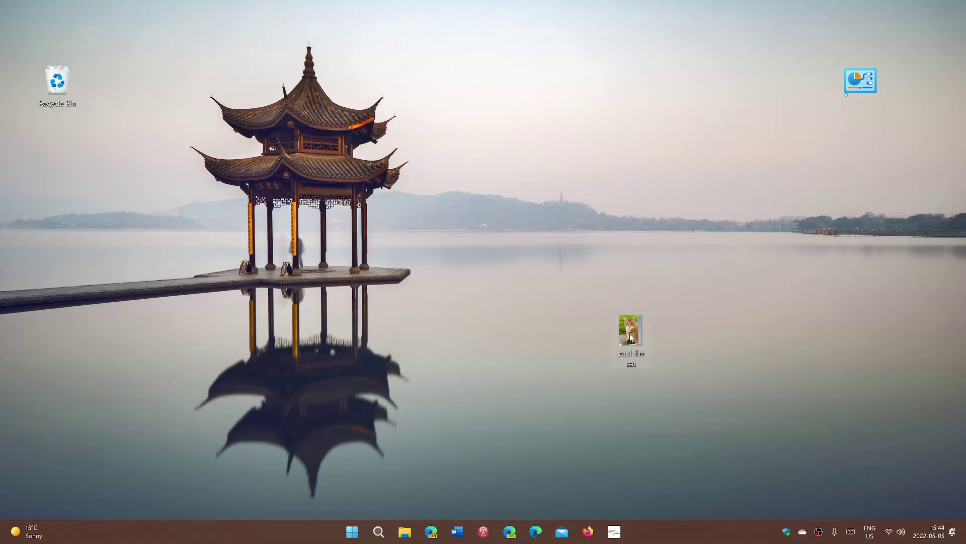
Drag the 'paul the cat' picture from the lower right up beside the pagoda
drag(631, 339, 437, 212)
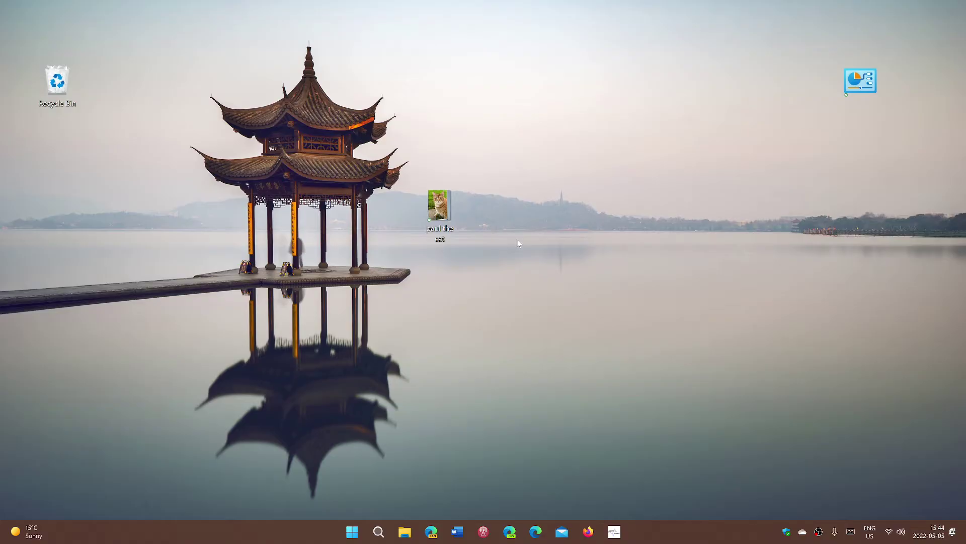
double_click(440, 204)
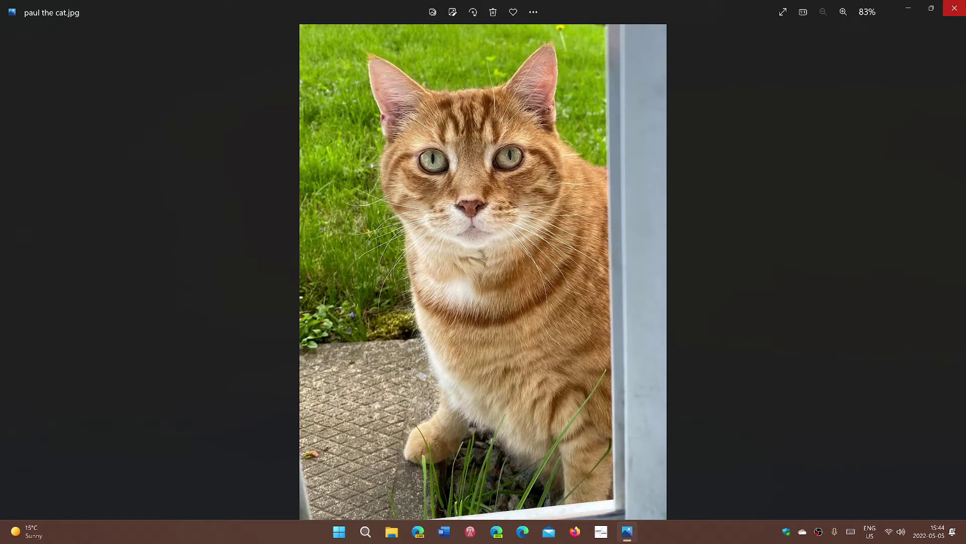
click(957, 10)
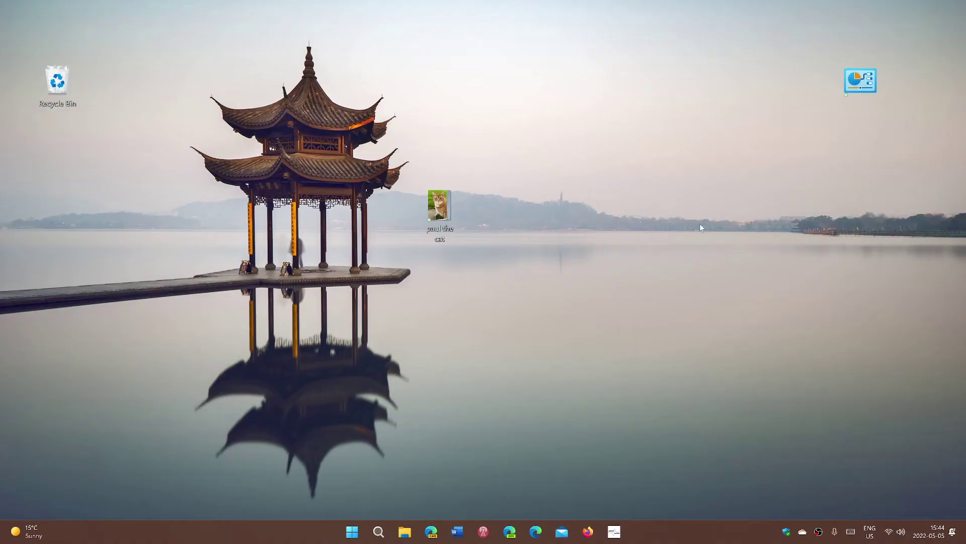
mouse_move(437, 202)
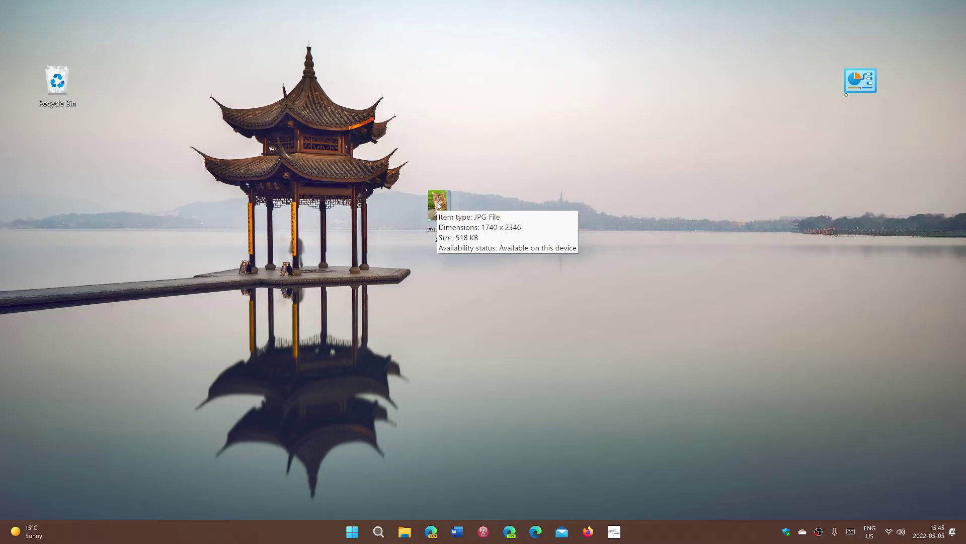
Open 'paul the cat' in Paint using Open with
right_click(438, 204)
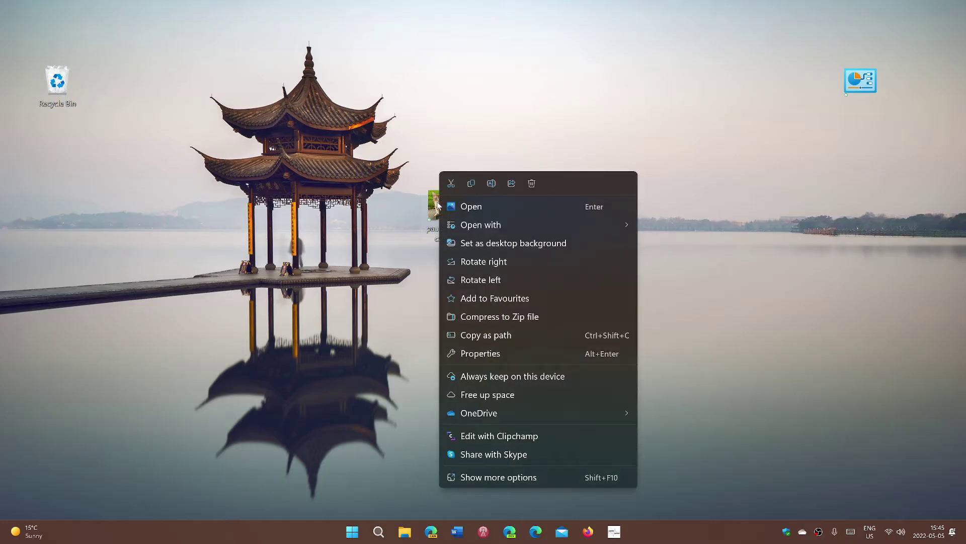
mouse_move(482, 224)
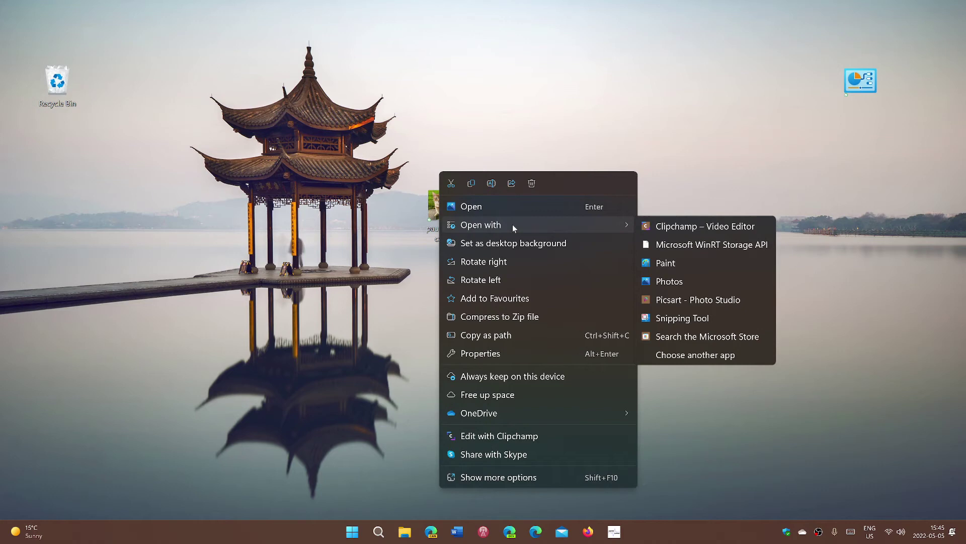
click(694, 265)
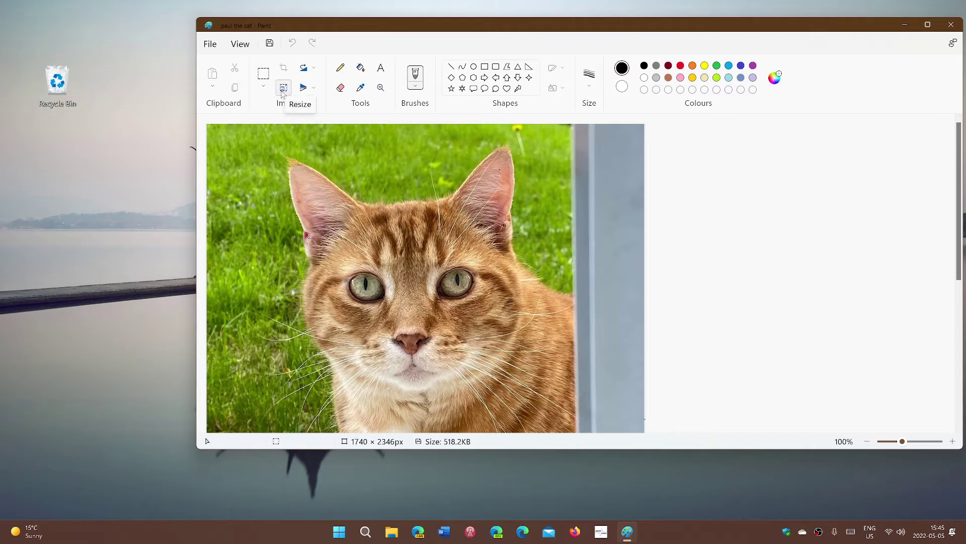
In Resize, switch to pixels and enter vertical 1000, giving horizontal 741
click(283, 88)
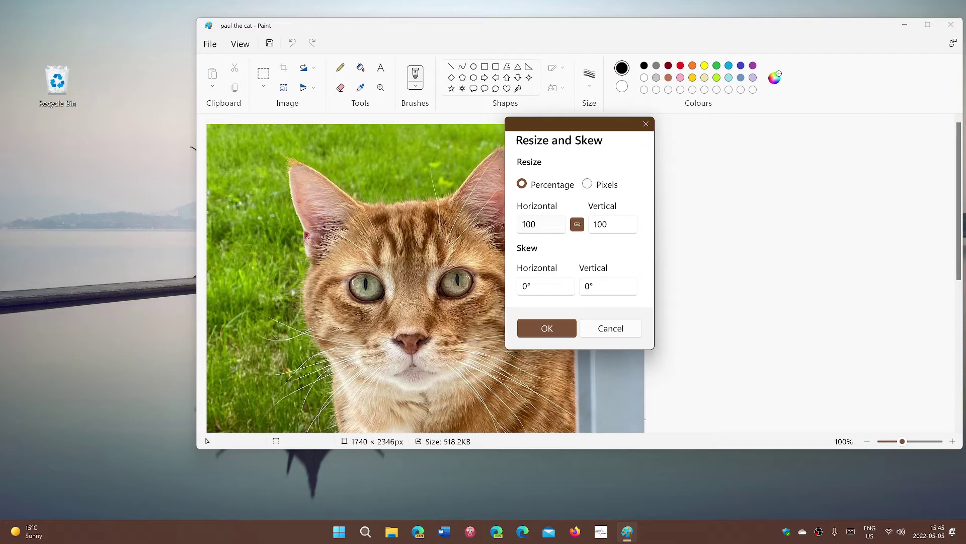
click(587, 185)
key(Tab)
key(shift+Left)
key(shift+Left)
key(shift+Right)
key(shift+Right)
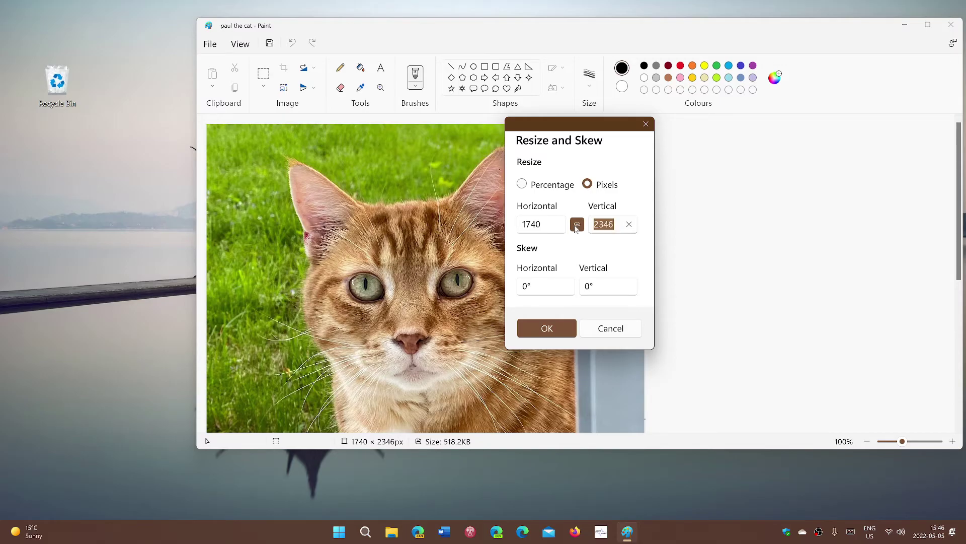
text(100)
text(0)
click(609, 249)
Apply the 741 × 1000 resize and save it as JPEG 'paul the cat small' on the desktop
click(554, 330)
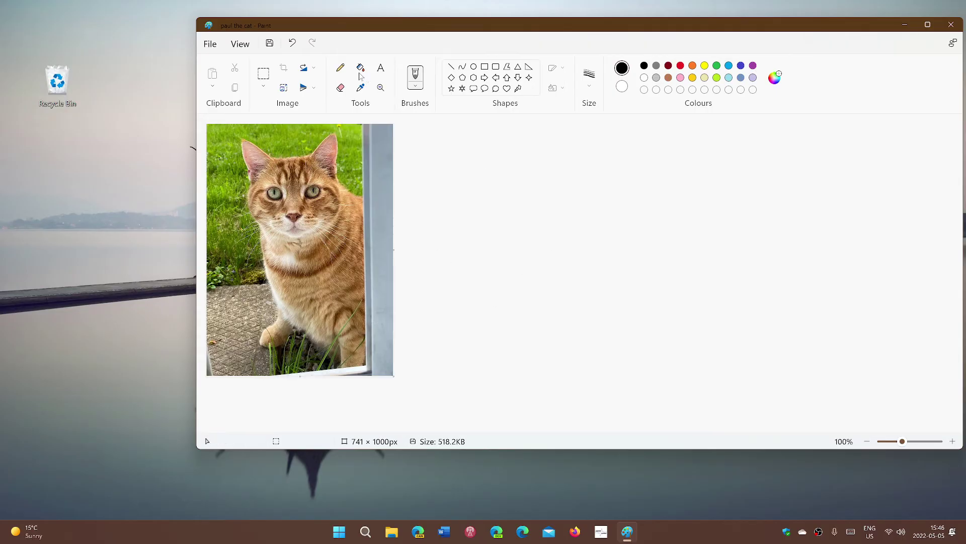
click(210, 44)
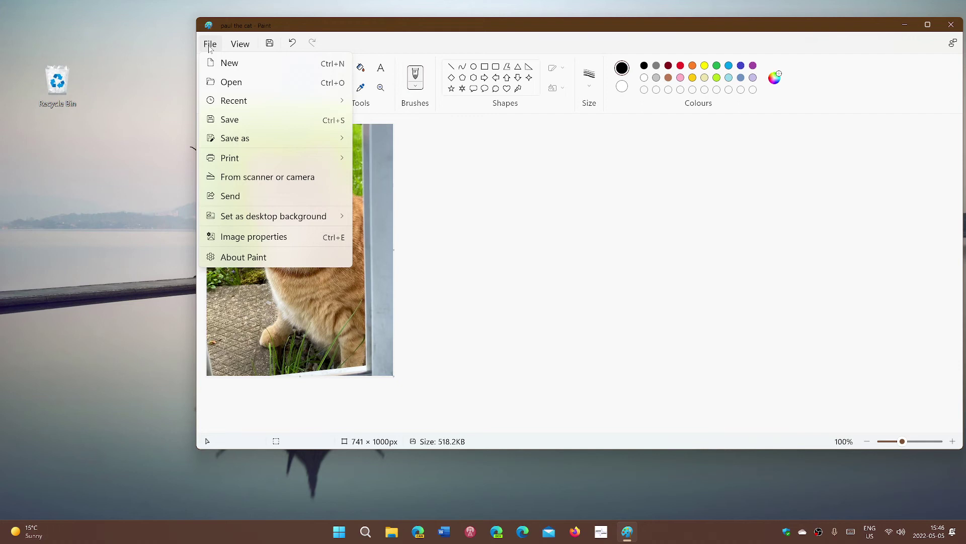
mouse_move(234, 138)
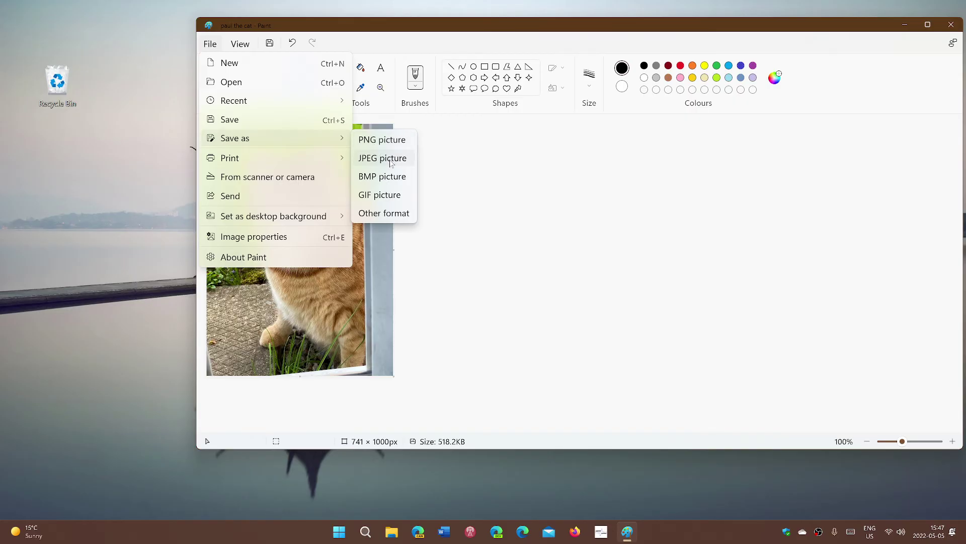
click(391, 162)
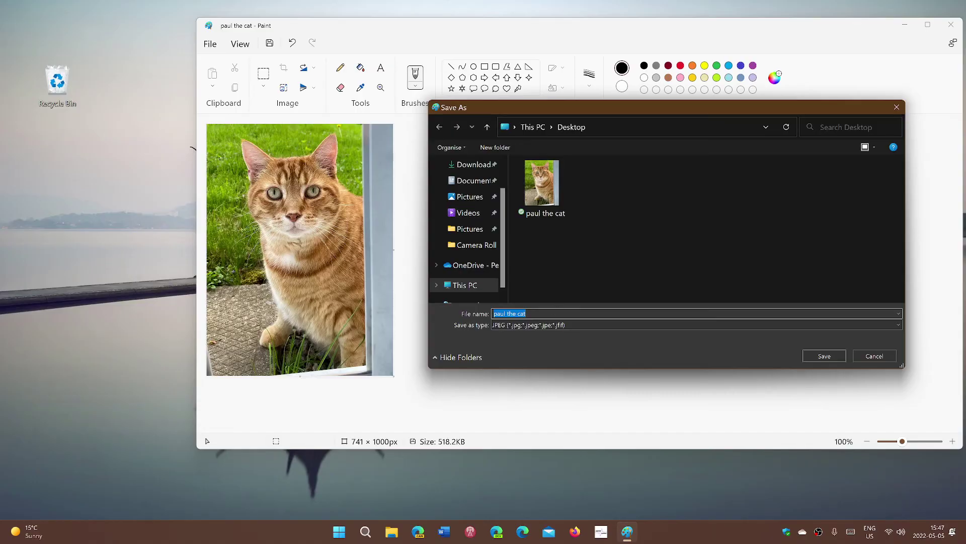
key(End)
text(s)
text(mall)
click(817, 355)
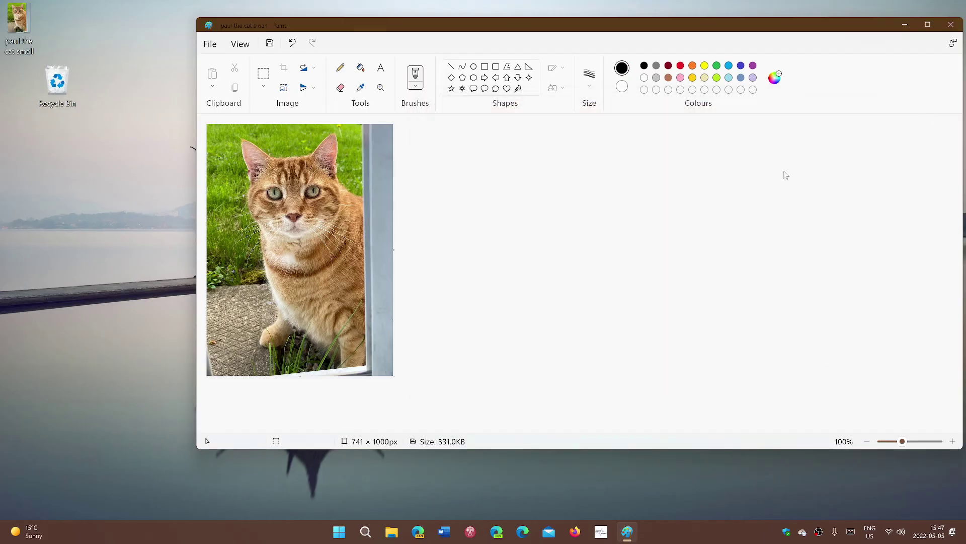
Close Paint and arrange the small copy and original side by side
click(951, 25)
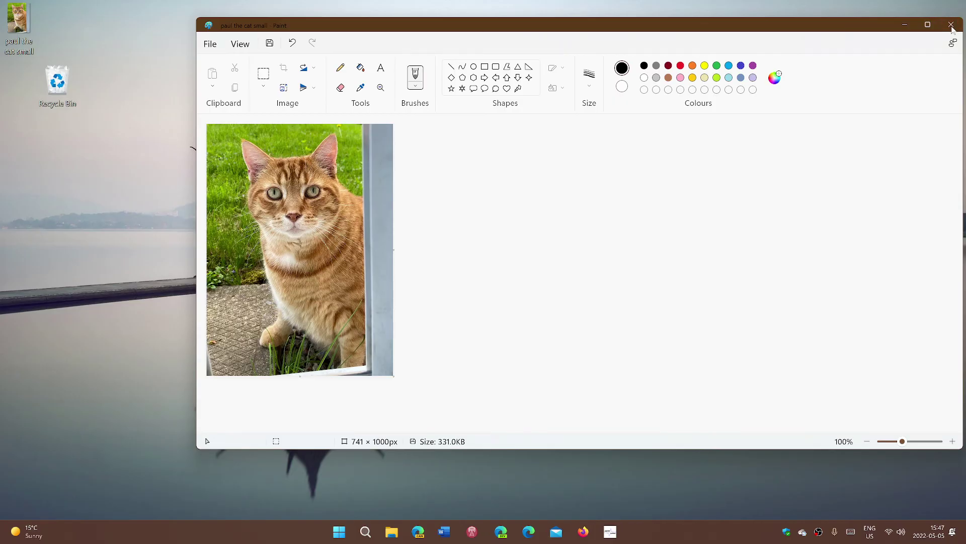
drag(17, 20, 494, 206)
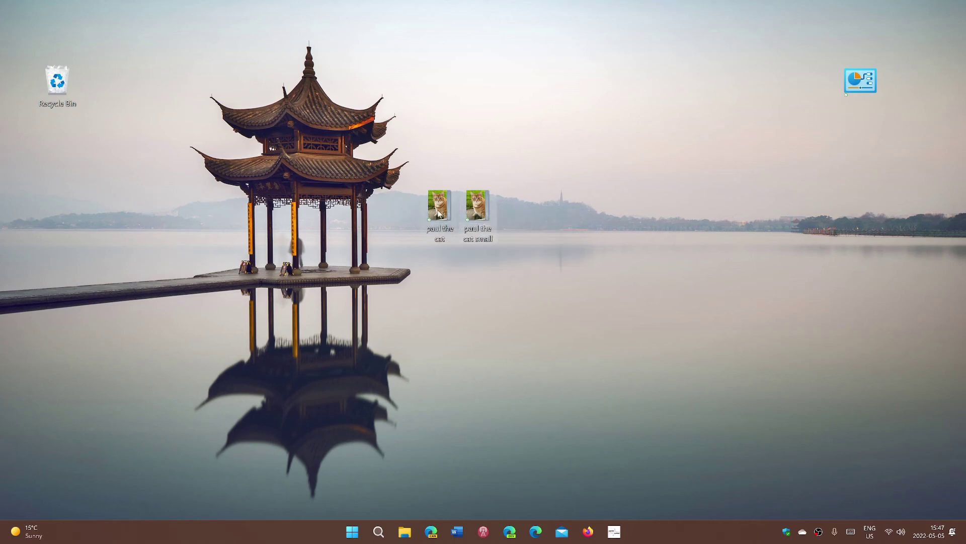
mouse_move(439, 205)
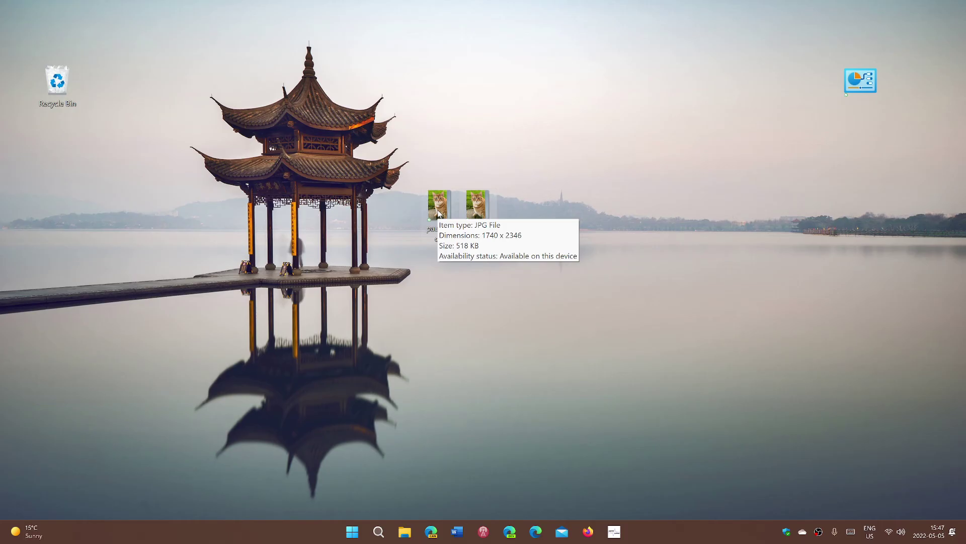
drag(438, 214, 362, 204)
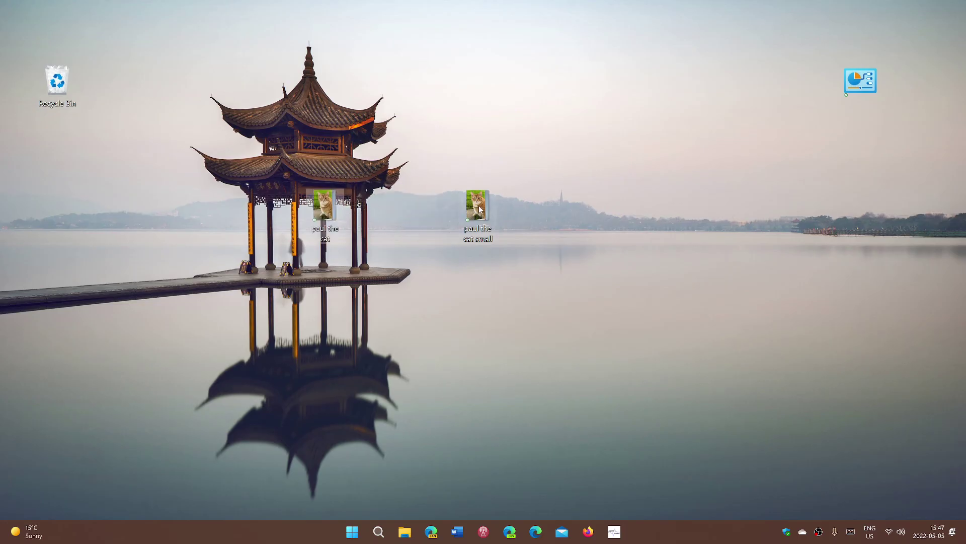
mouse_move(477, 204)
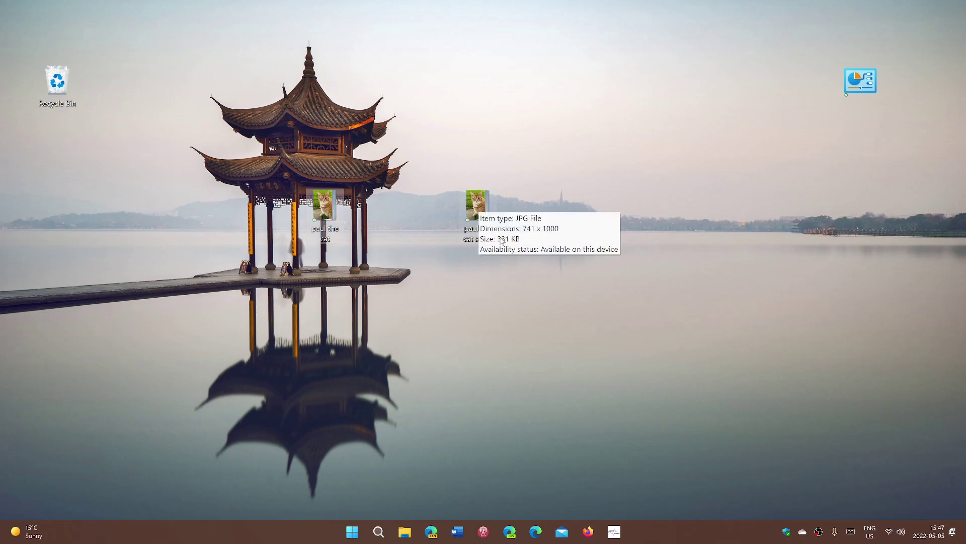
Open 'paul the cat small' in Photos to check it, then close the viewer
click(478, 201)
double_click(478, 200)
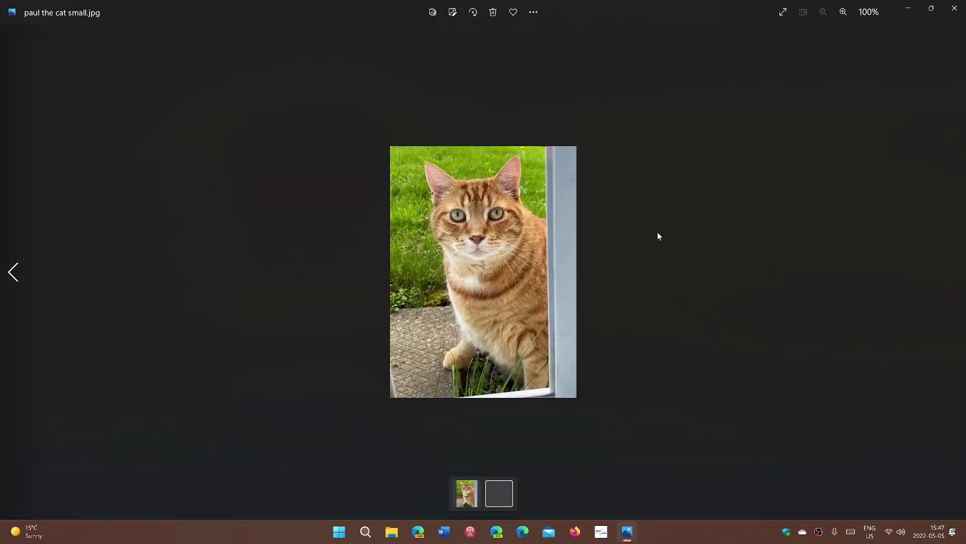
click(956, 8)
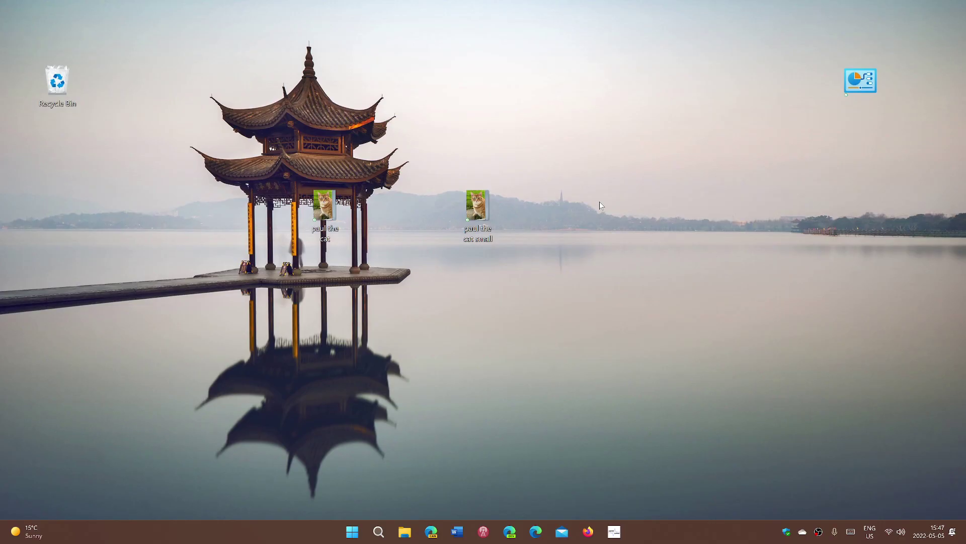
click(379, 527)
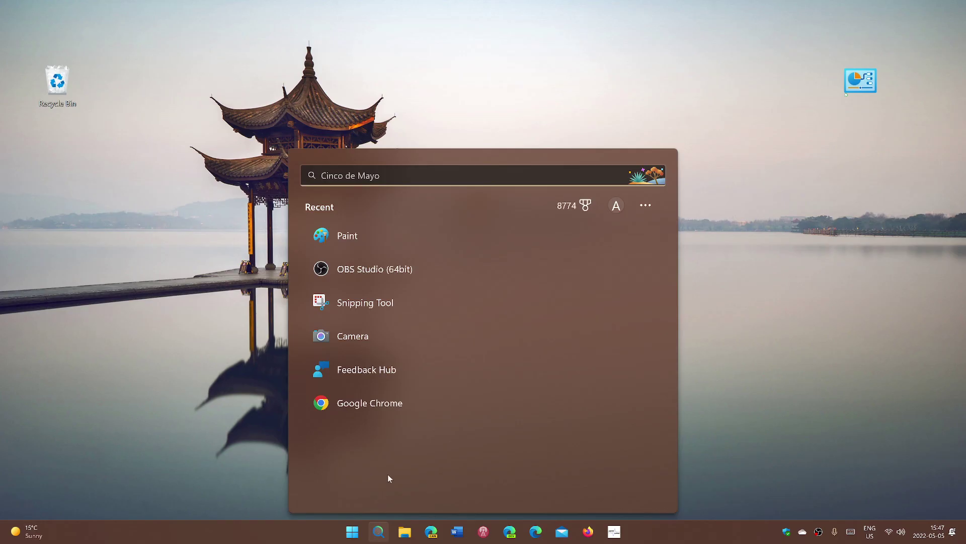
click(338, 236)
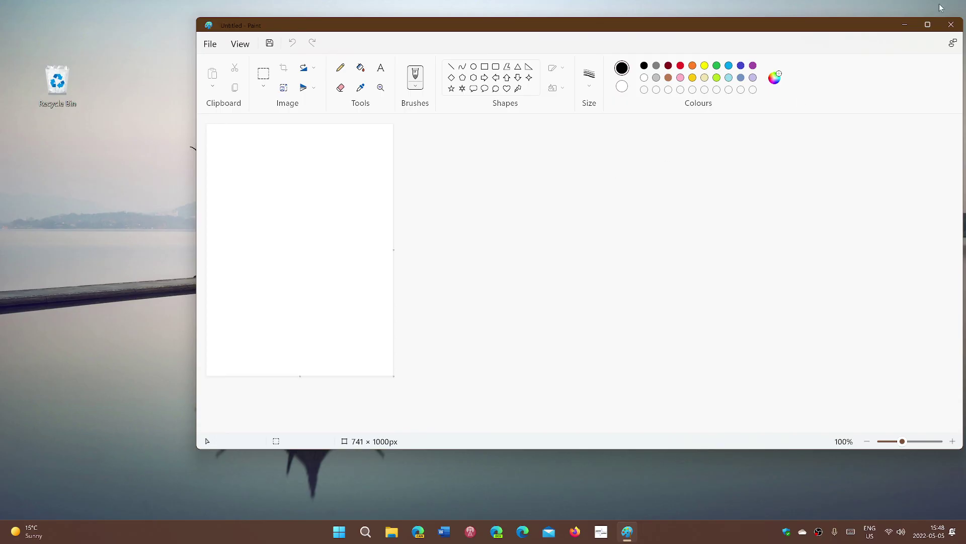
click(950, 24)
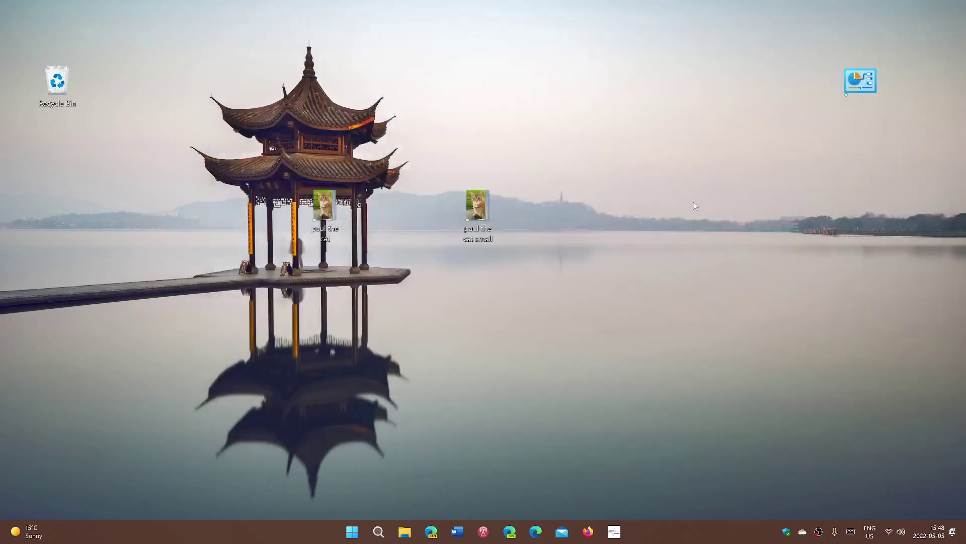